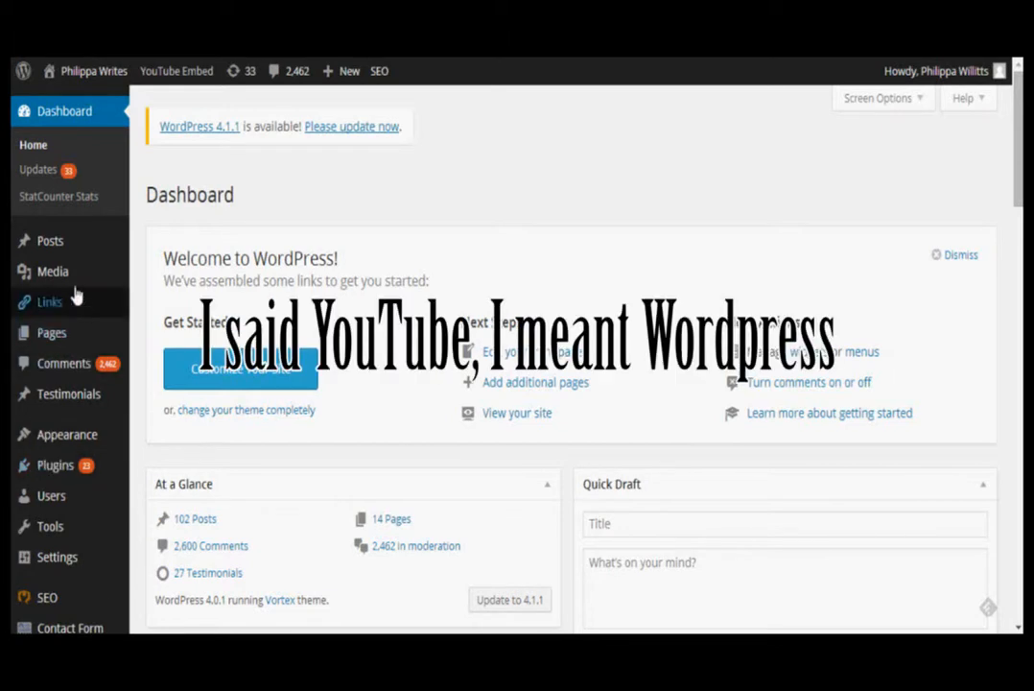
# Start adding a new user to the site and set the username to Writer.
pyautogui.moveTo(102, 402)
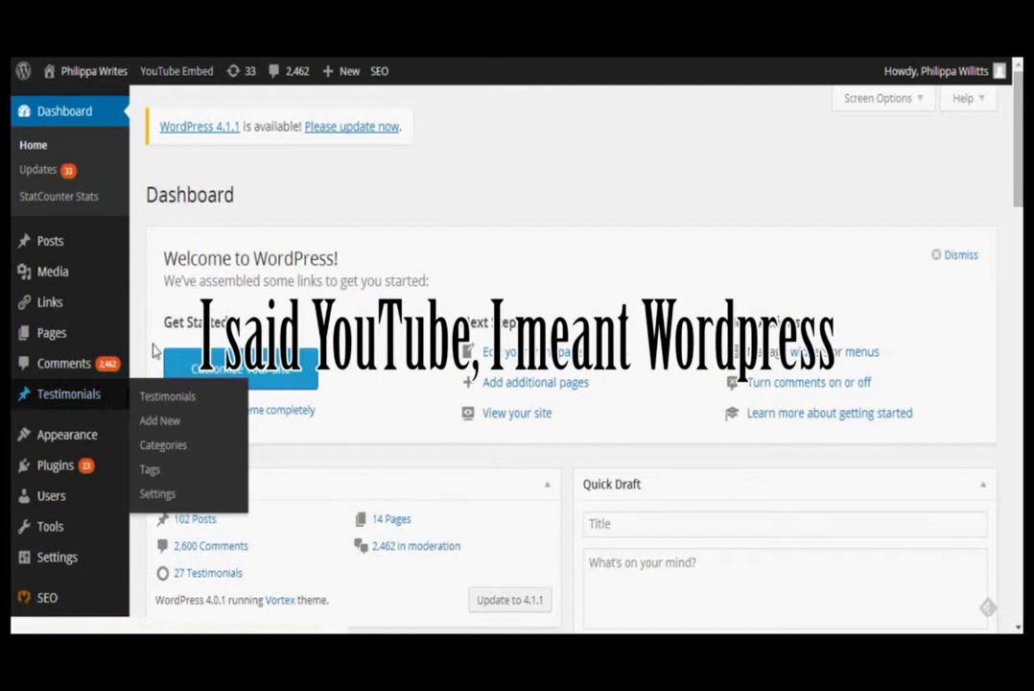
pyautogui.moveTo(86, 610)
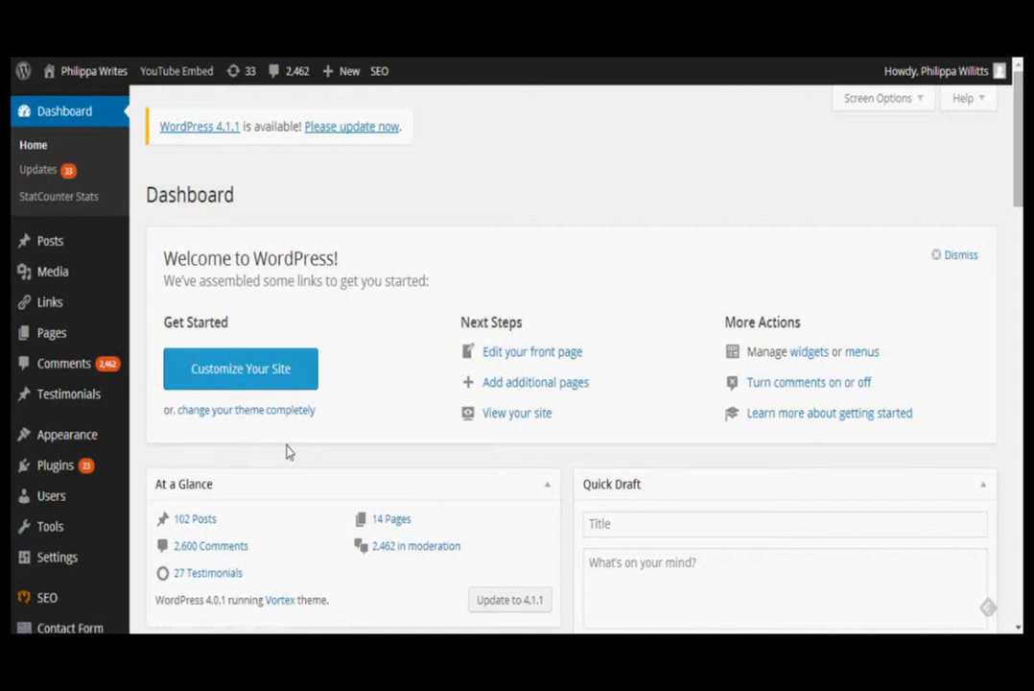
pyautogui.moveTo(64, 504)
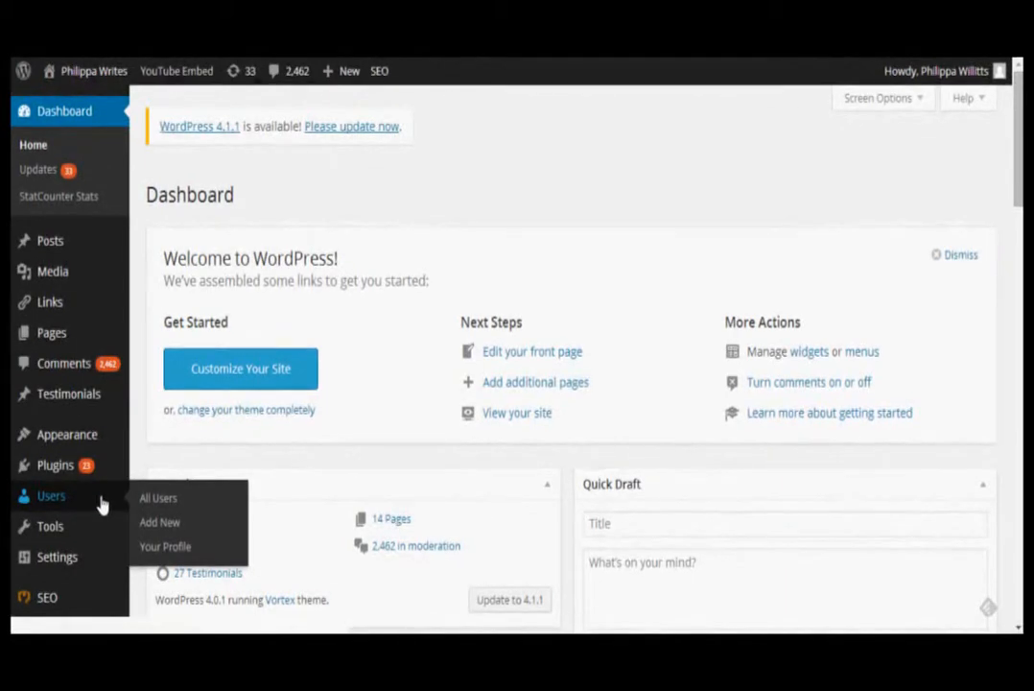
pyautogui.click(159, 522)
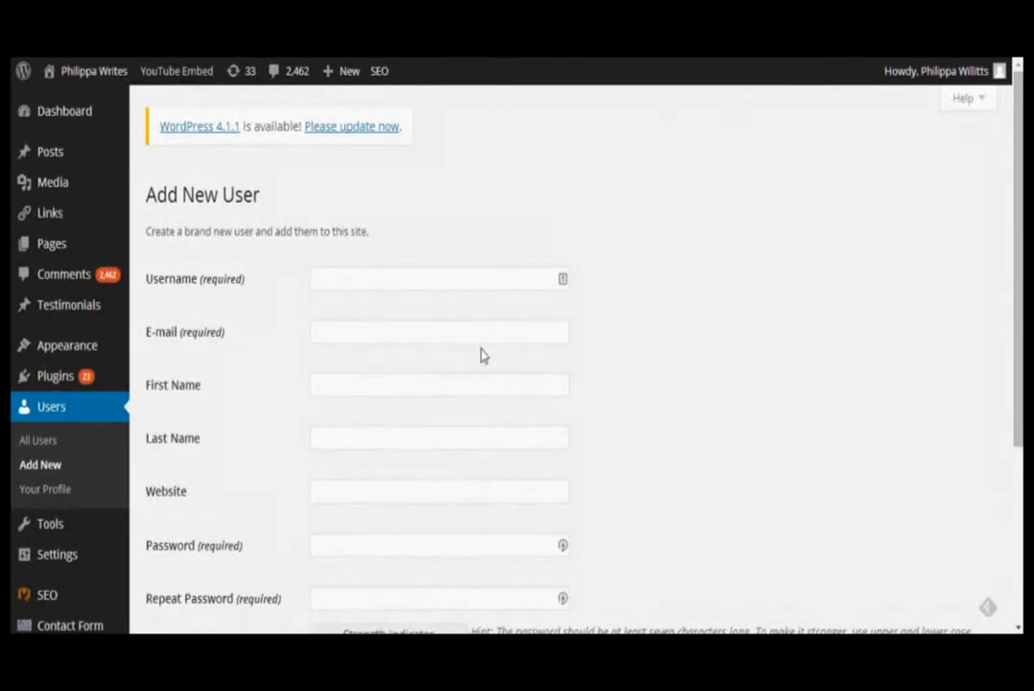
pyautogui.click(446, 278)
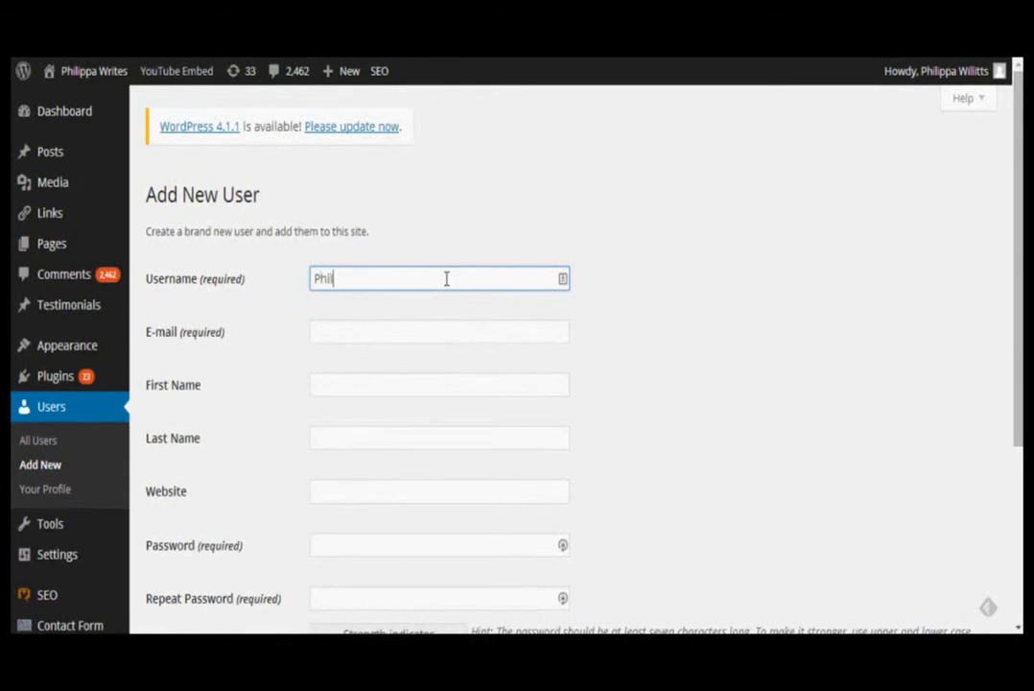
pyautogui.write('Phillippa')
pyautogui.hotkey('ctrl', 'a')
pyautogui.write('User')
pyautogui.hotkey('ctrl', 'a')
pyautogui.write('Wr')
pyautogui.press('Tab')
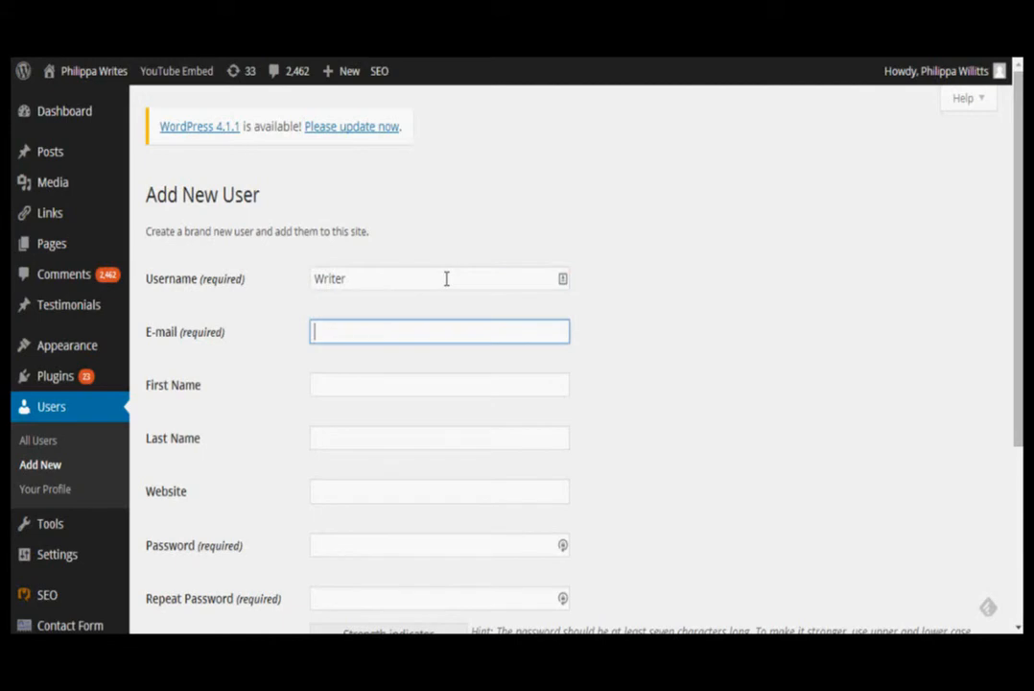
# Fill in the new user's e-mail, first name and last name from the saved autofill entry, leaving the website blank.
pyautogui.write('philippa')
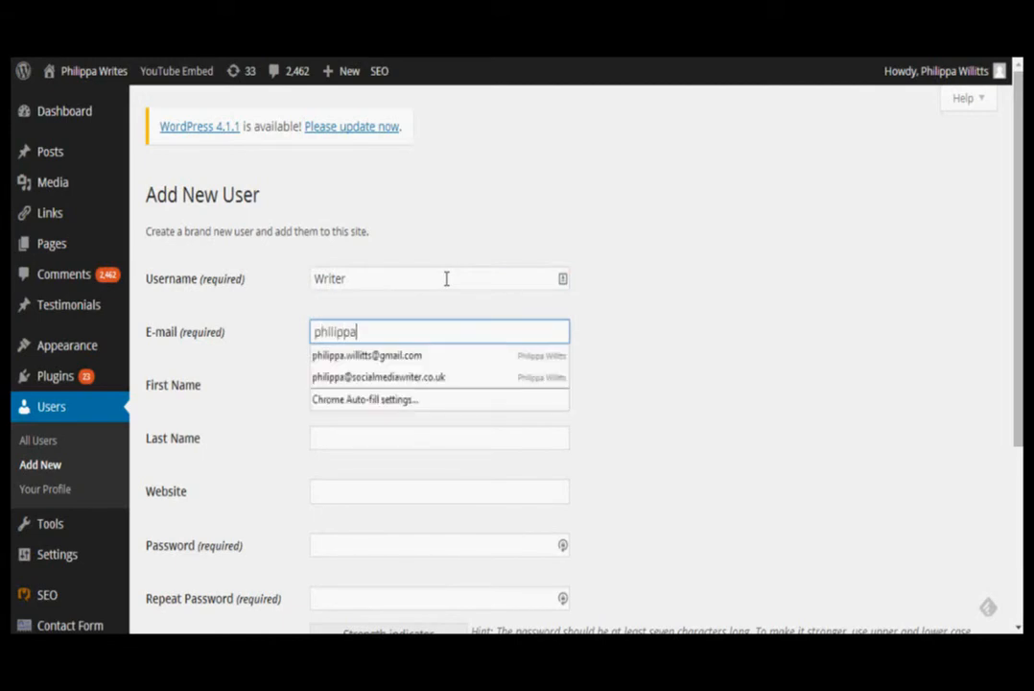
pyautogui.press('Down')
pyautogui.press('Down')
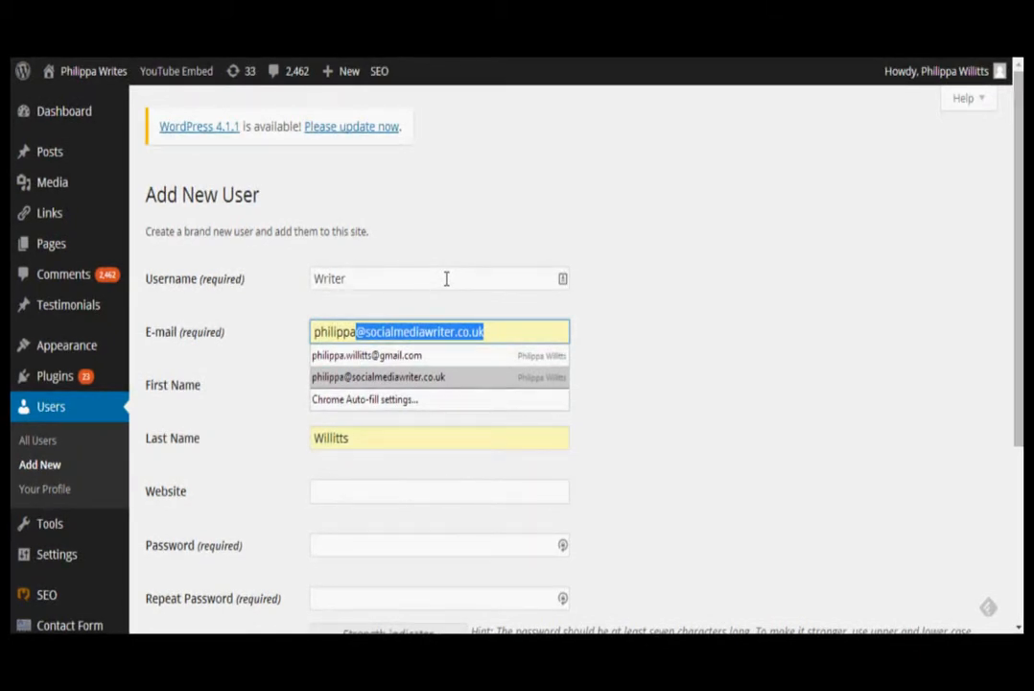
pyautogui.press('Return')
pyautogui.press('Tab')
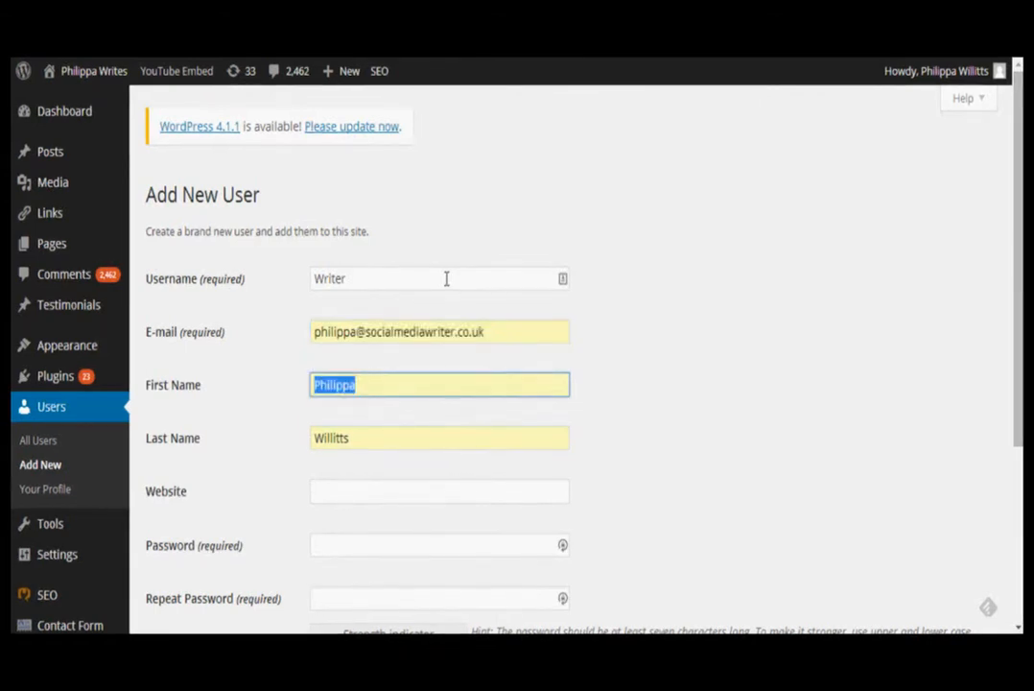
pyautogui.press('Tab')
pyautogui.press('Tab')
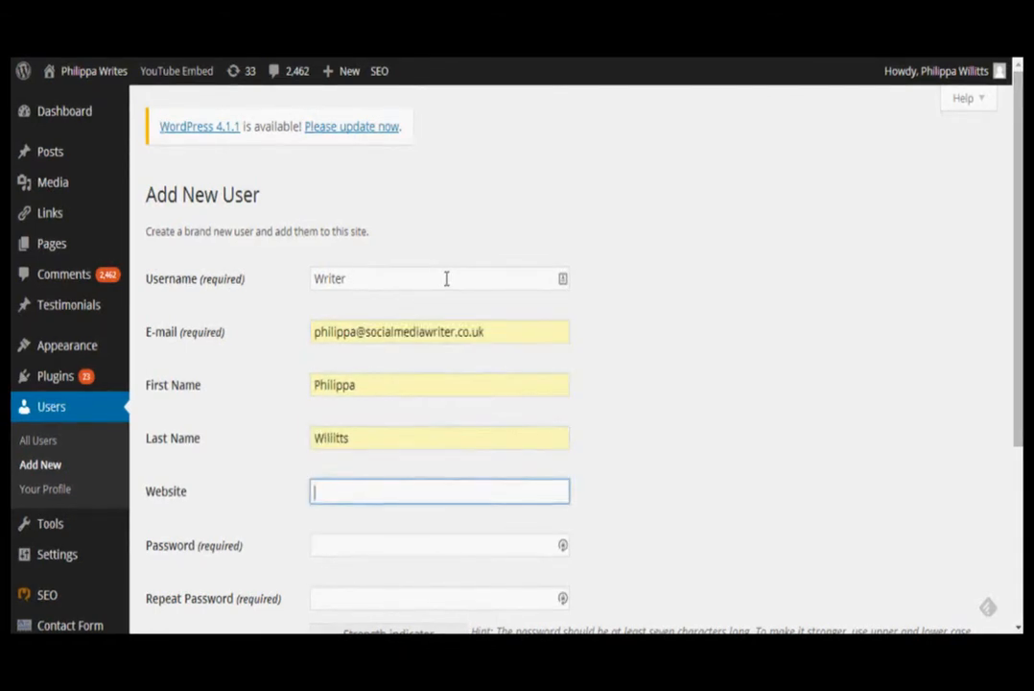
pyautogui.press('Tab')
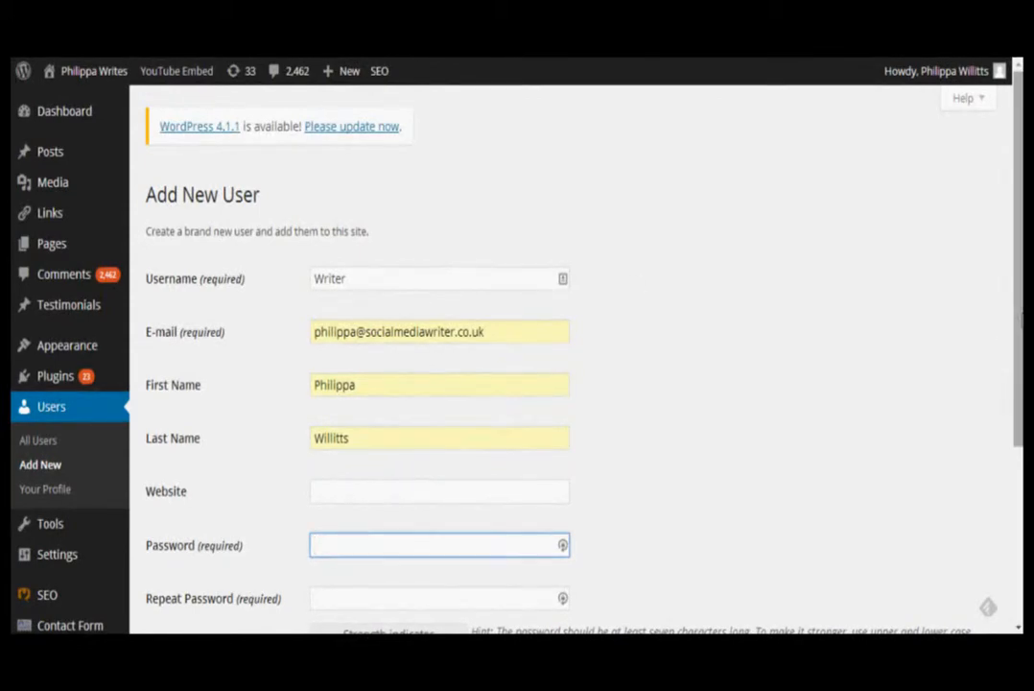
# Review the password hint, then try a short password in the Password field to test its strength and clear it.
pyautogui.scroll(-3, 1018, 515)
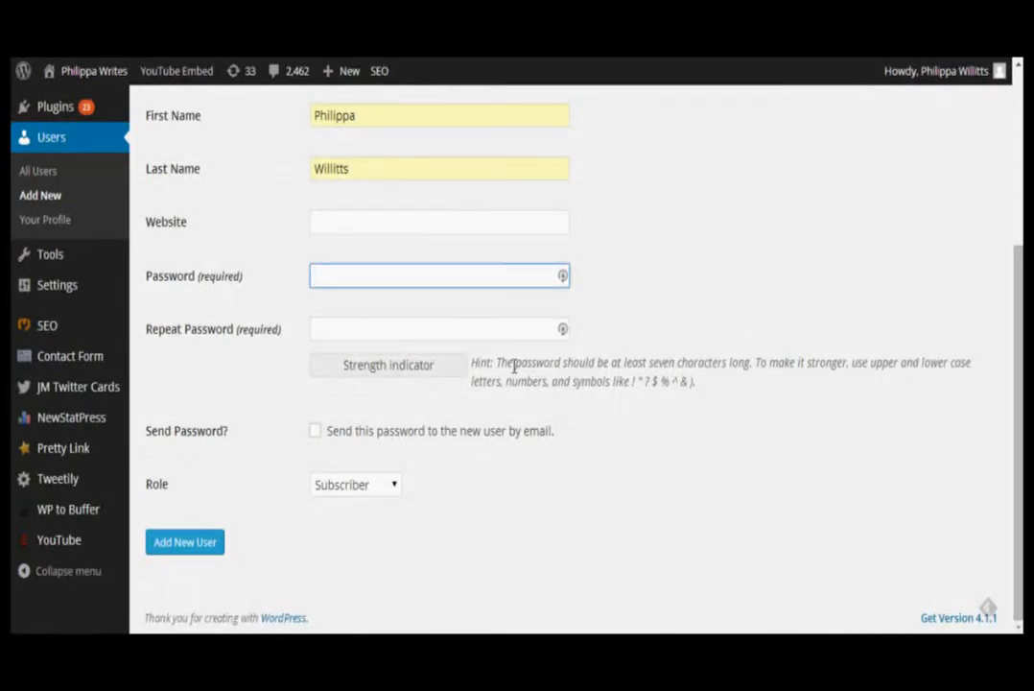
pyautogui.moveTo(518, 364); pyautogui.dragTo(757, 386)
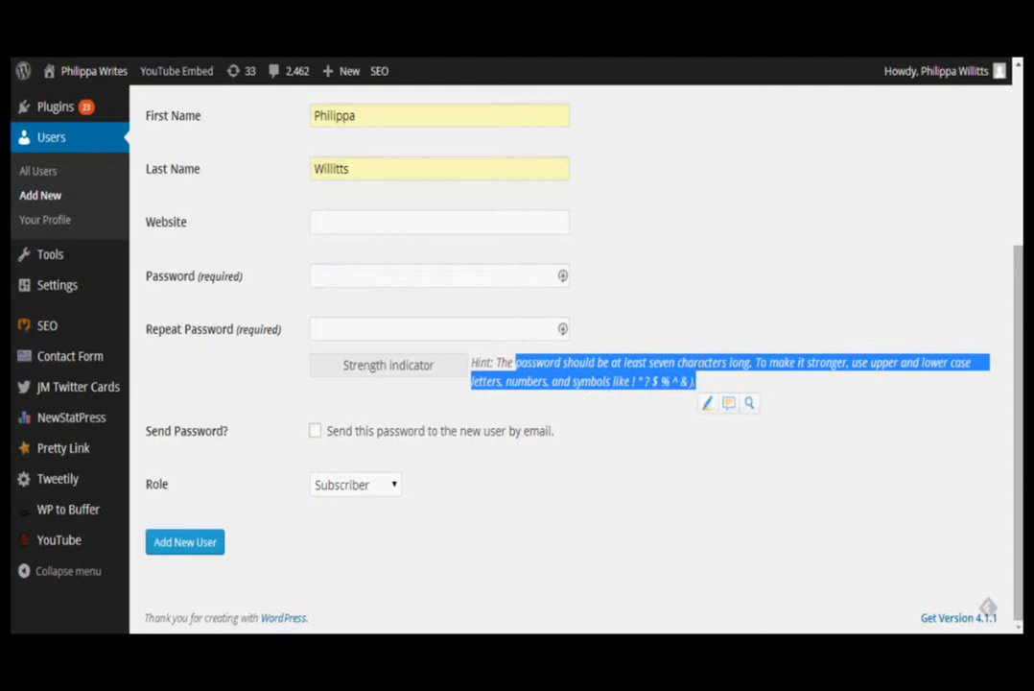
pyautogui.click(568, 397)
pyautogui.click(441, 279)
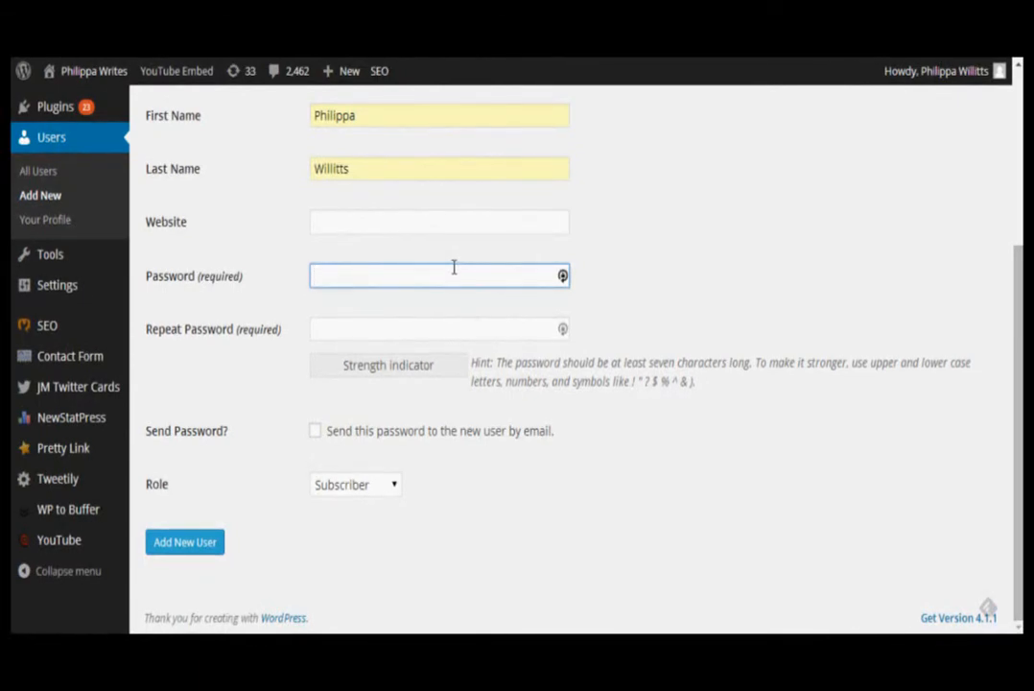
pyautogui.click(455, 326)
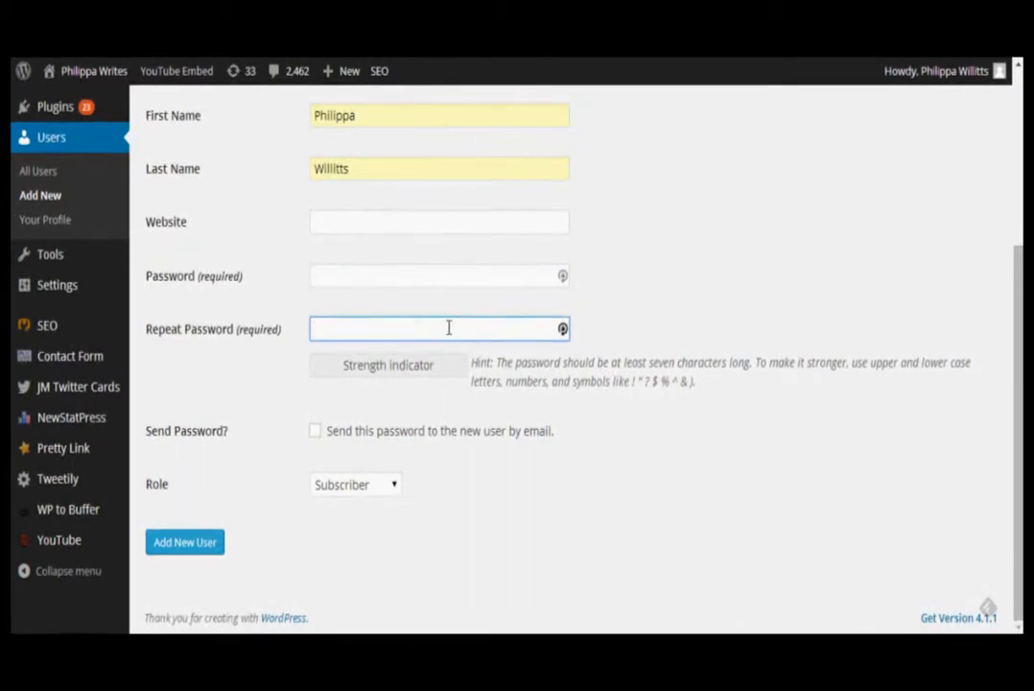
pyautogui.click(445, 274)
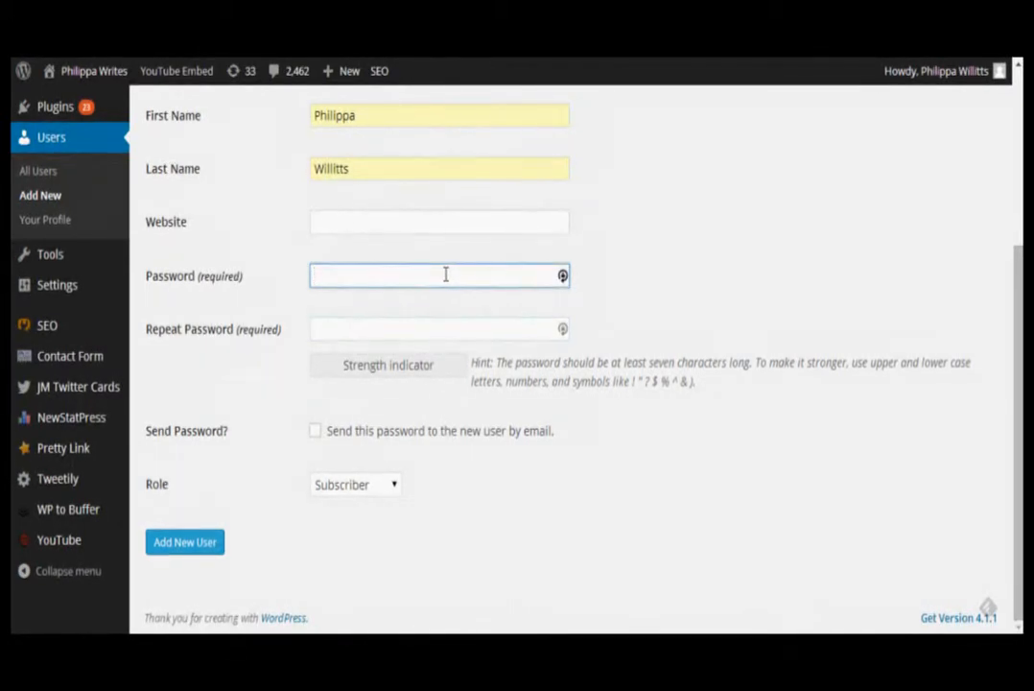
pyautogui.write('pass')
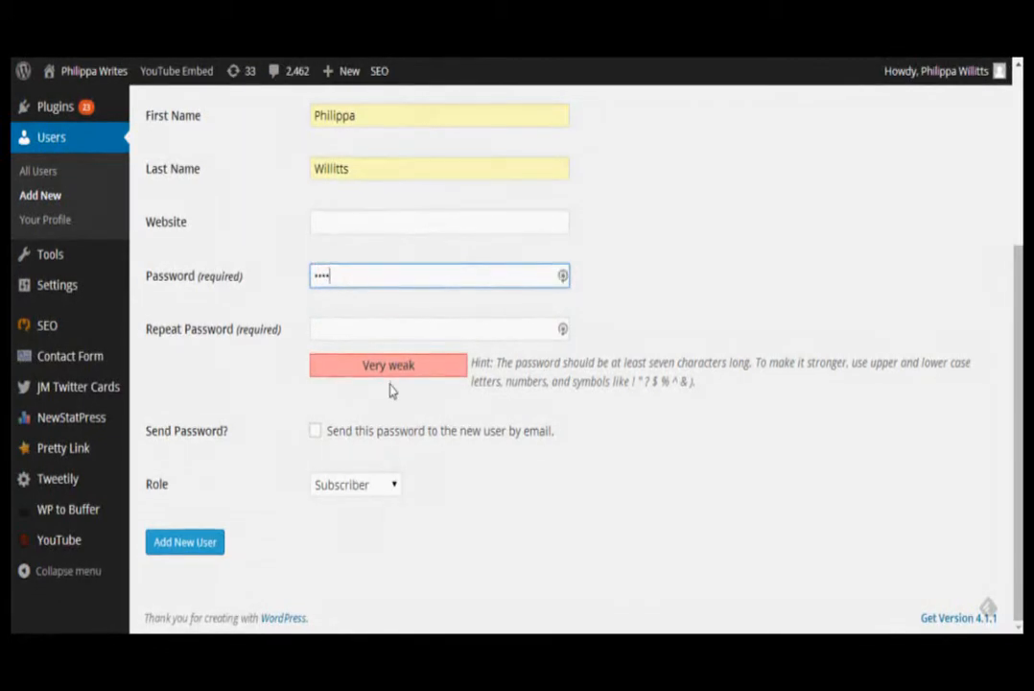
pyautogui.press('BackSpace')
pyautogui.press('BackSpace')
pyautogui.press('BackSpace')
pyautogui.press('BackSpace')
pyautogui.click(382, 322)
# Search Google for "generate secure password" and open the Strong Password Generator site.
pyautogui.click(696, 238)
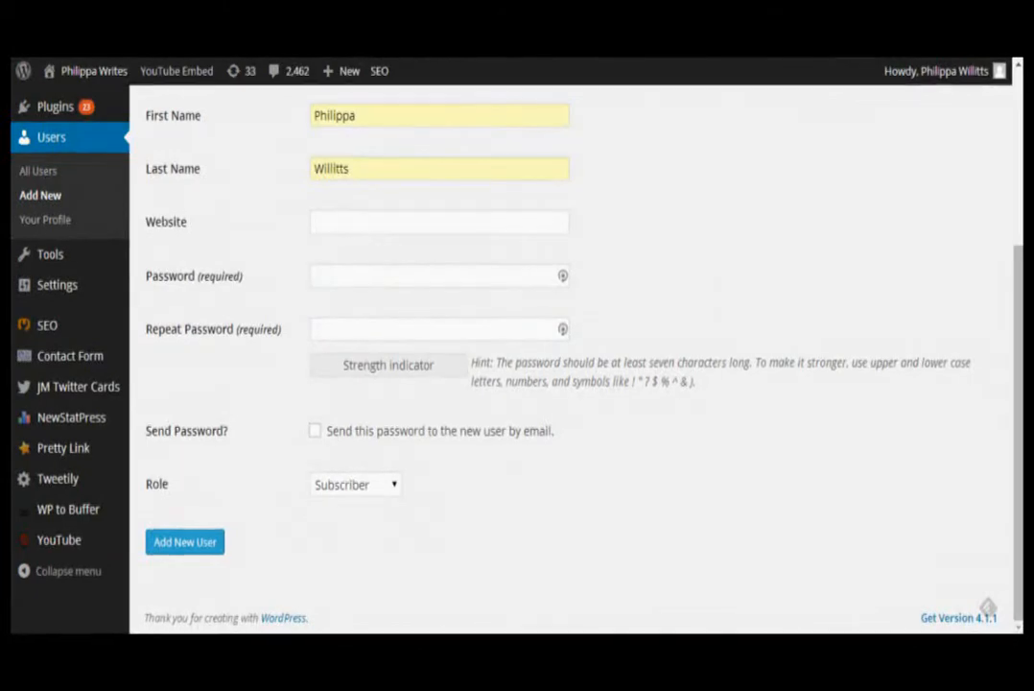
pyautogui.write('generate secure password')
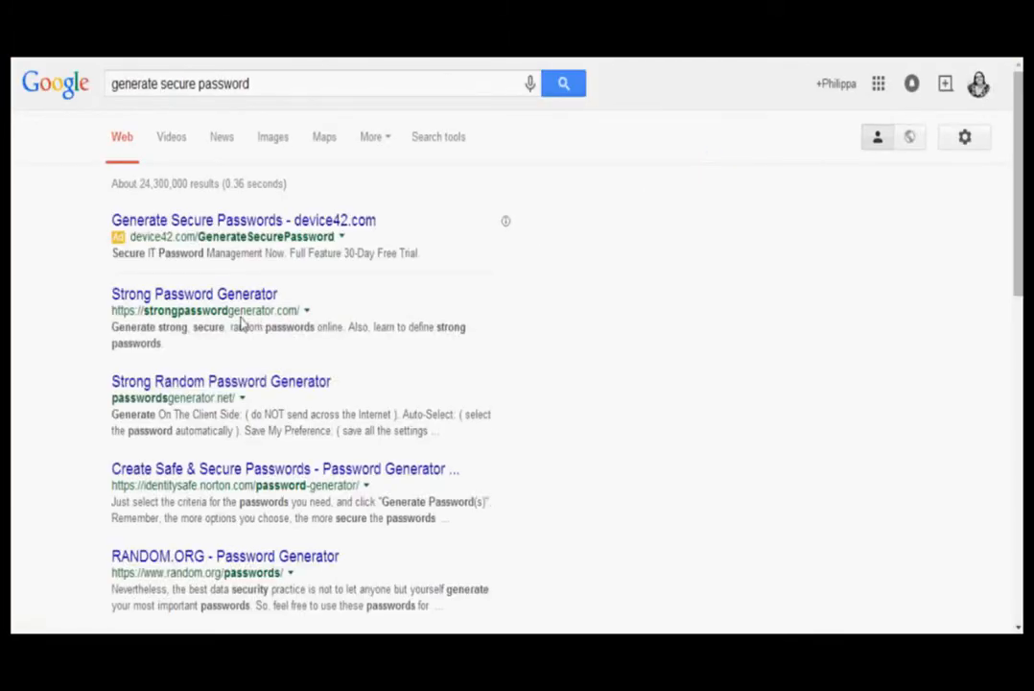
pyautogui.click(227, 297)
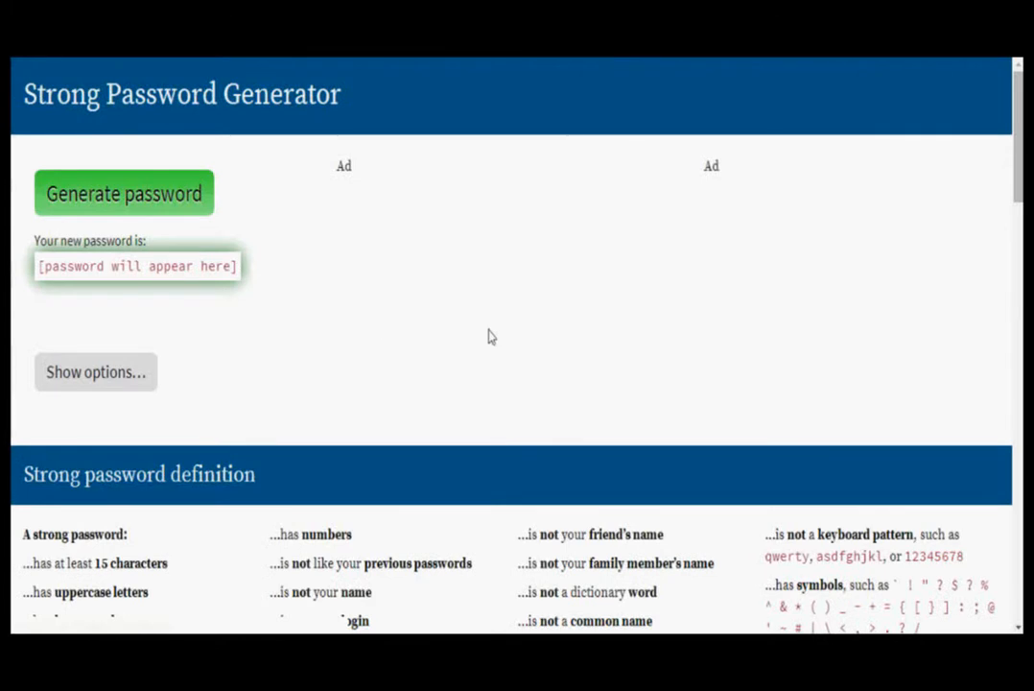
# Generate a new strong password on the site and copy it.
pyautogui.click(179, 212)
pyautogui.moveTo(39, 266); pyautogui.dragTo(167, 266)
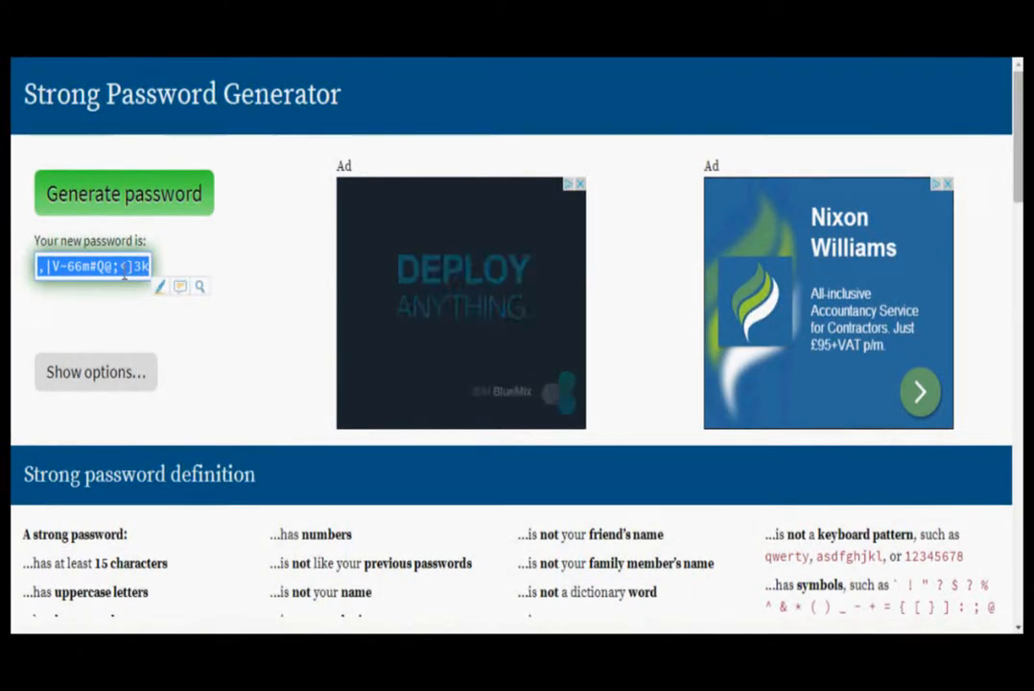
pyautogui.rightClick(126, 270)
pyautogui.click(134, 285)
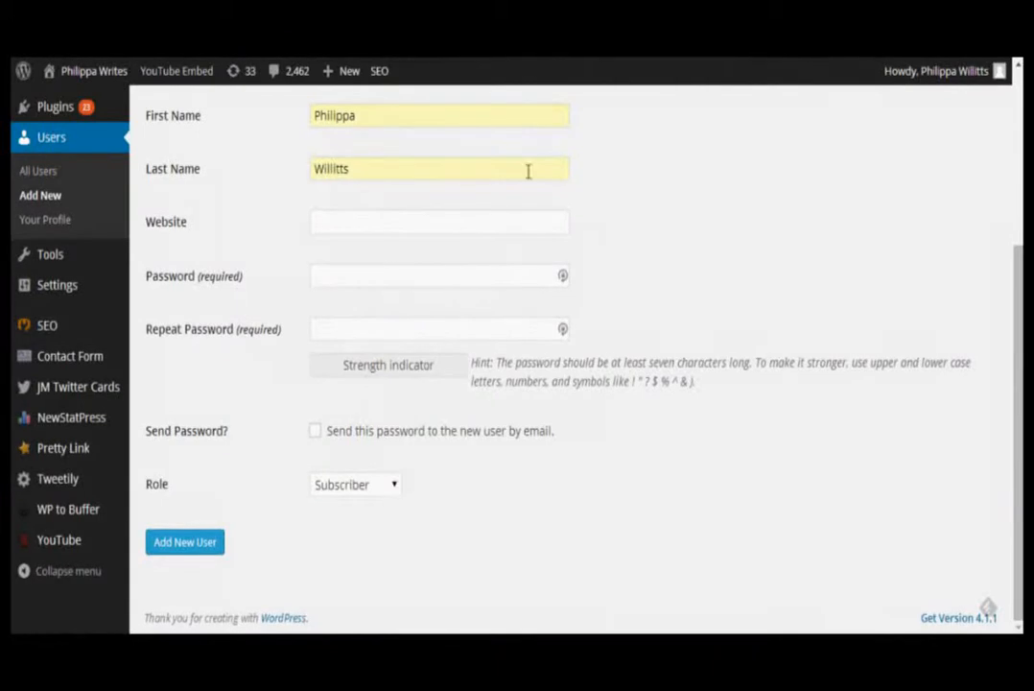
# Return to the WordPress new user form and paste the generated password into the Password and Repeat Password fields.
pyautogui.click(424, 223)
pyautogui.click(427, 275)
pyautogui.hotkey('ctrl', 'v')
pyautogui.press('Tab')
pyautogui.hotkey('ctrl', 'v')
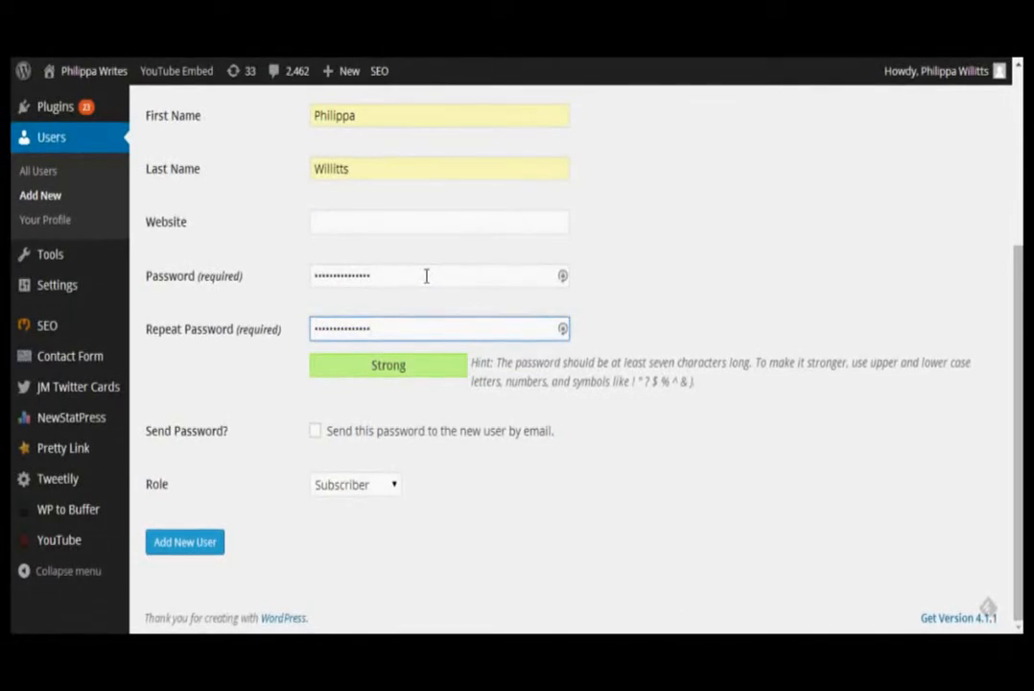
# Create the new user with the Administrator role and the password sent to them by email.
pyautogui.click(314, 431)
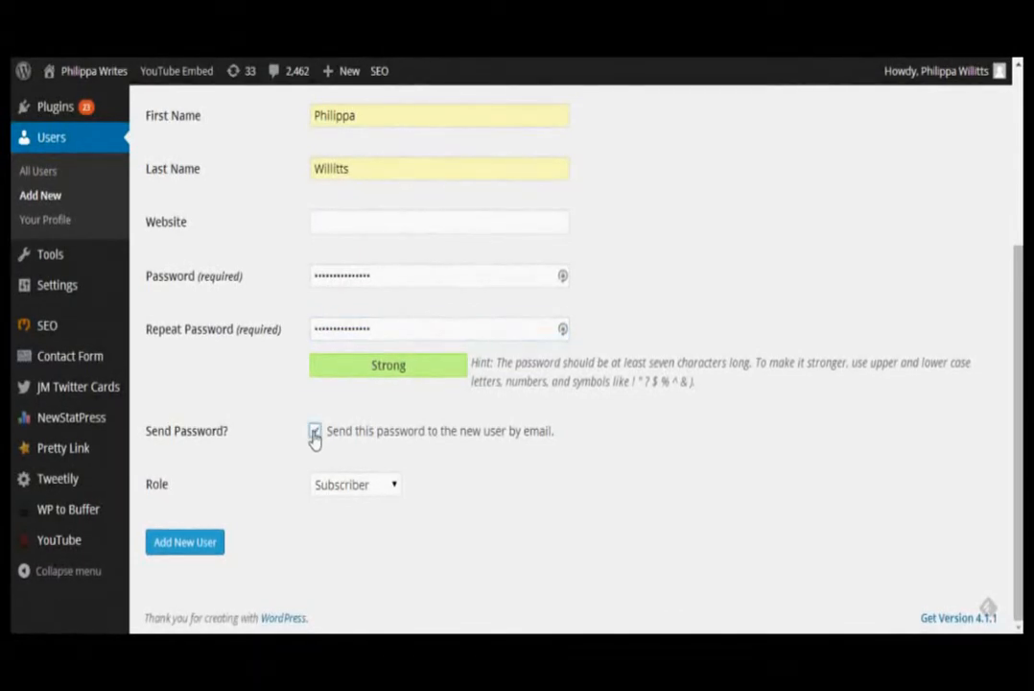
pyautogui.click(393, 488)
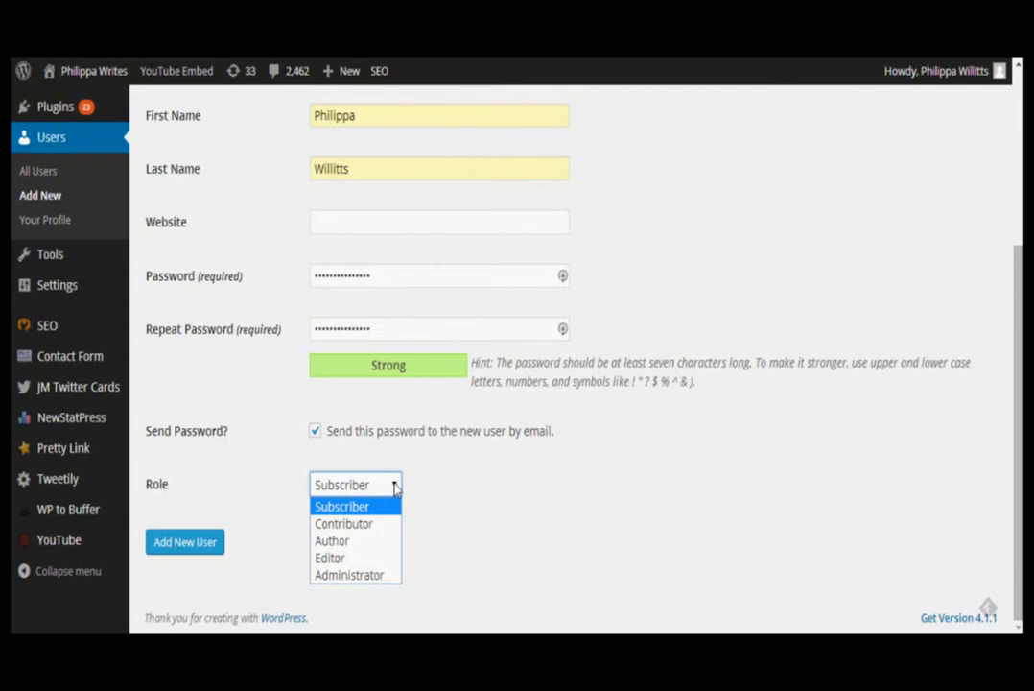
pyautogui.click(387, 575)
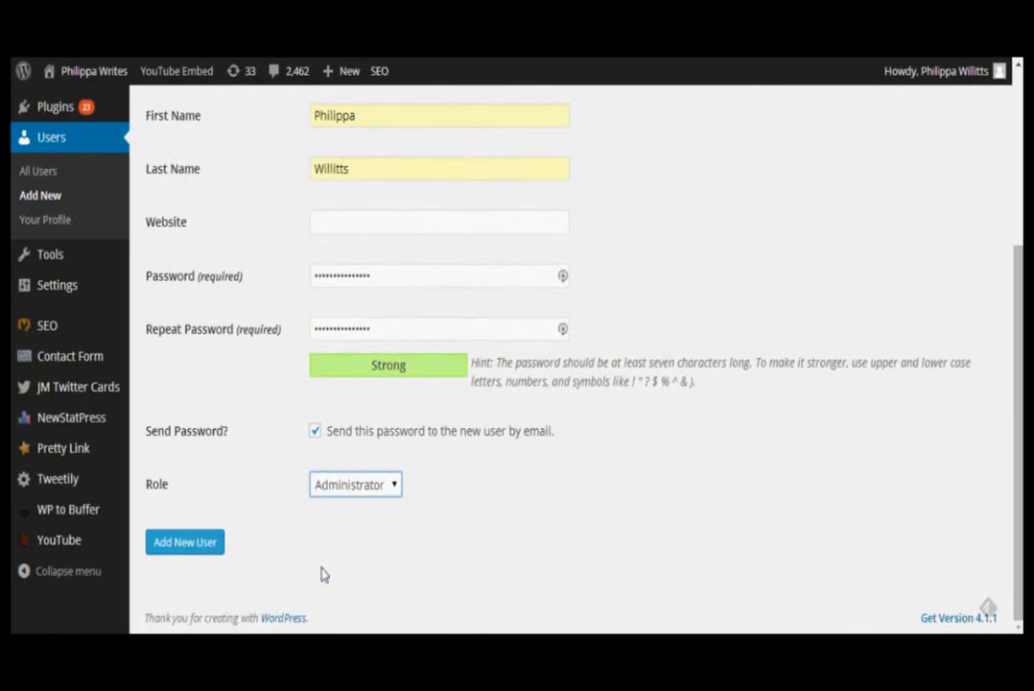
pyautogui.click(201, 556)
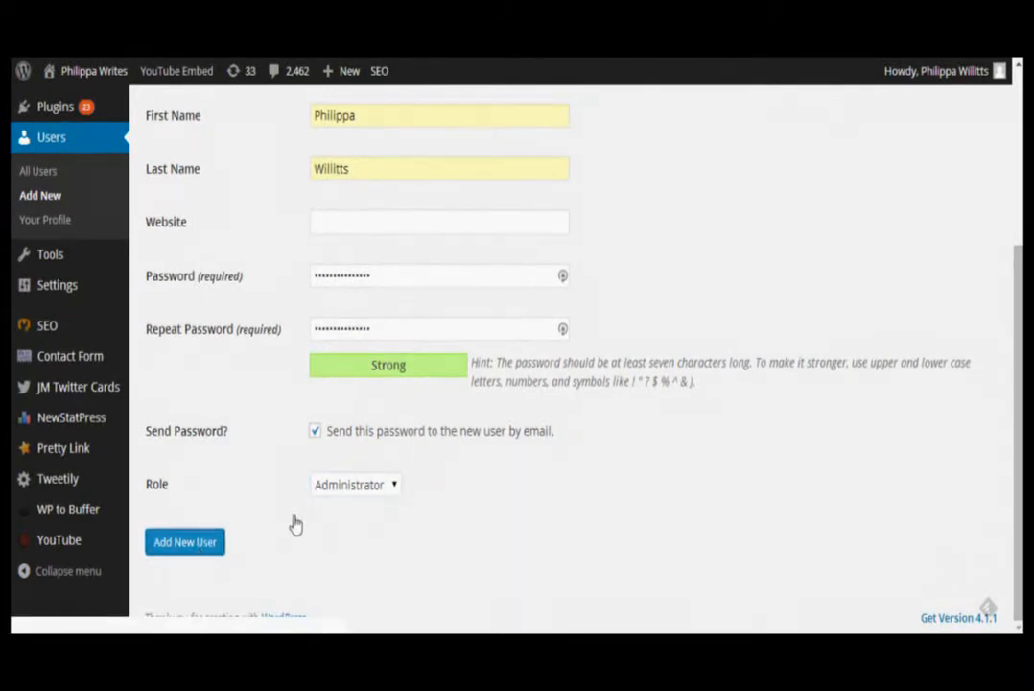